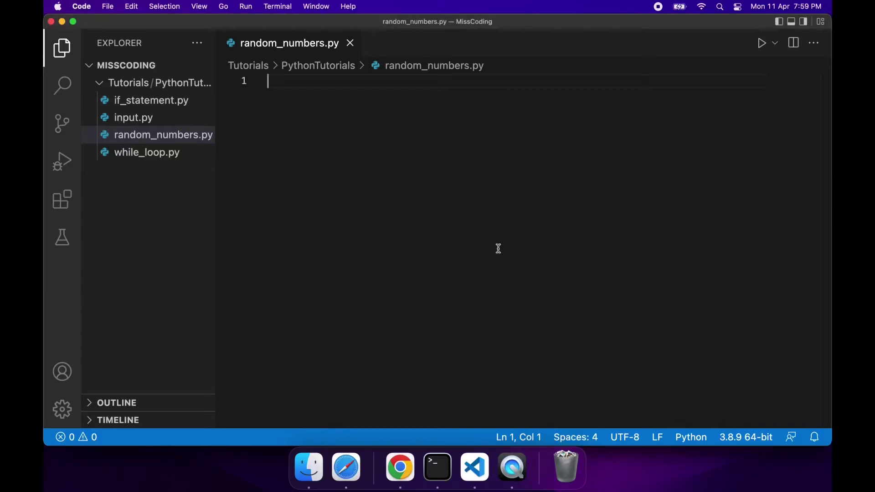
type("from r")
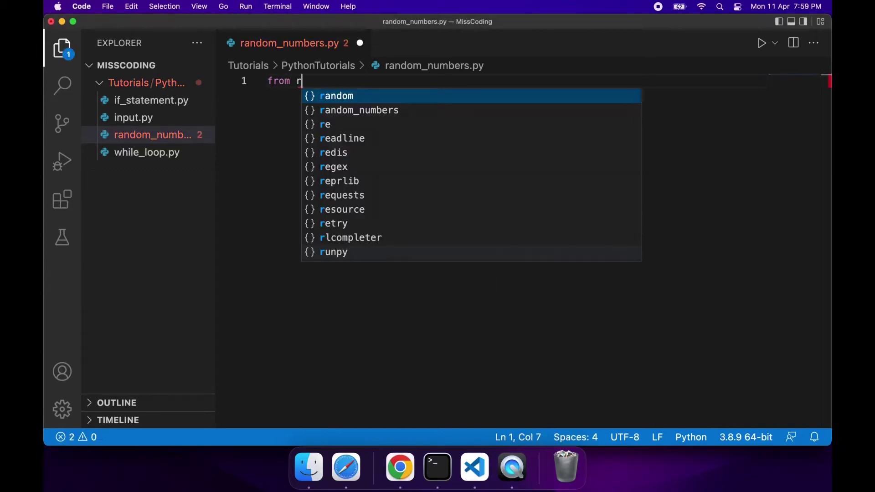
type("and")
- Write 'from random import randint' and a print(randint(1, 10)) line
key("Return")
type("i")
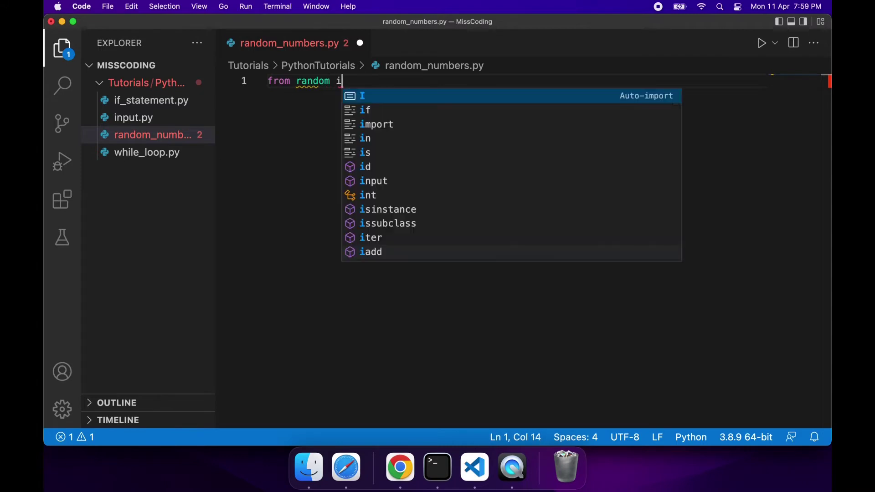
type("mport ")
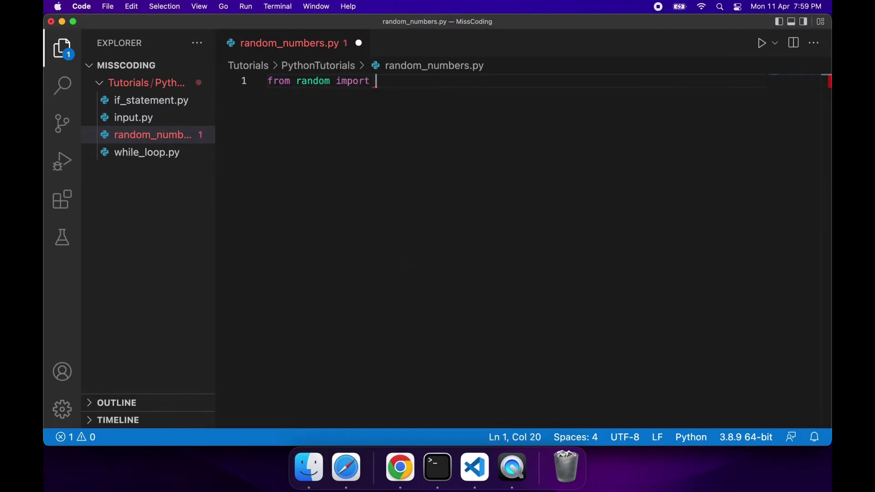
type("randi")
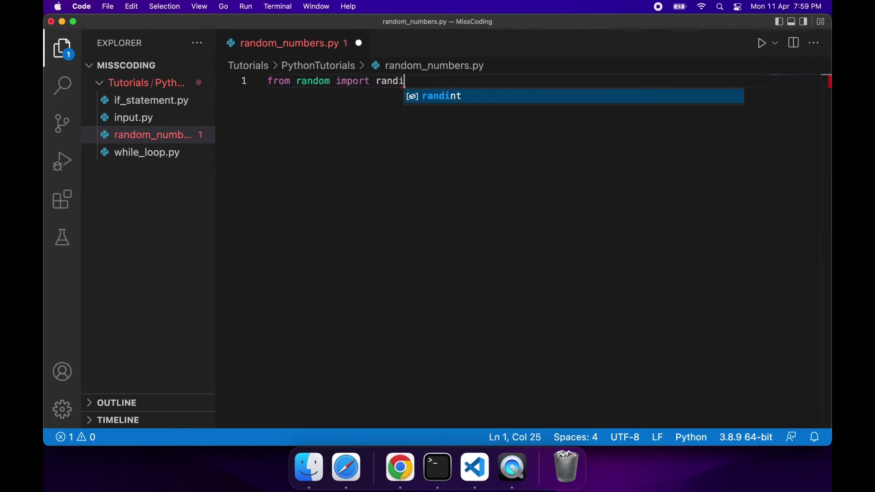
key("Return")
key("Return")
key("Return")
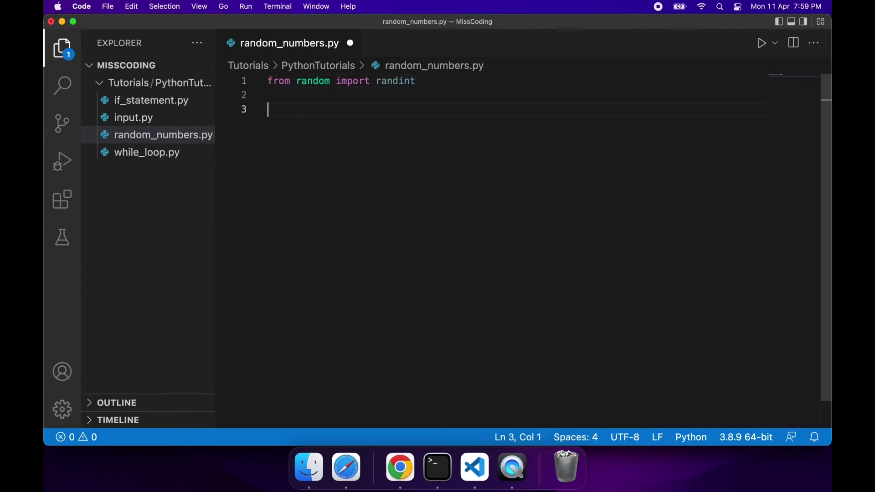
type("print(r")
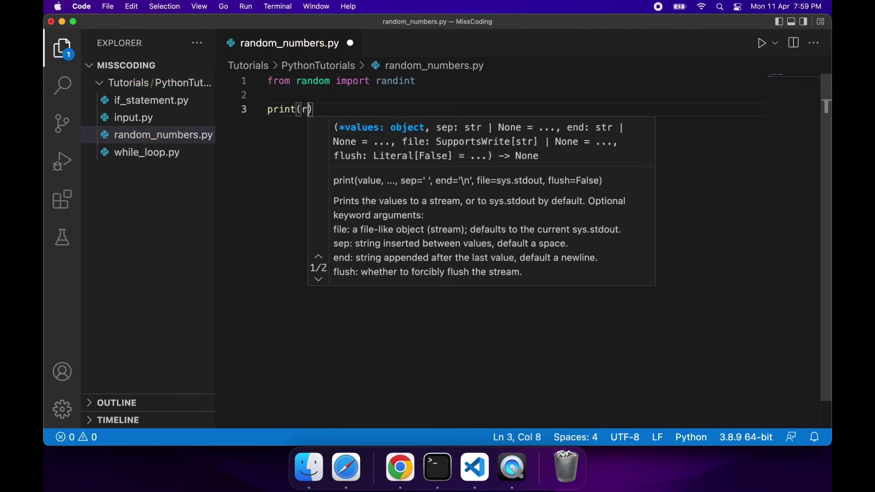
type("an")
key("Return")
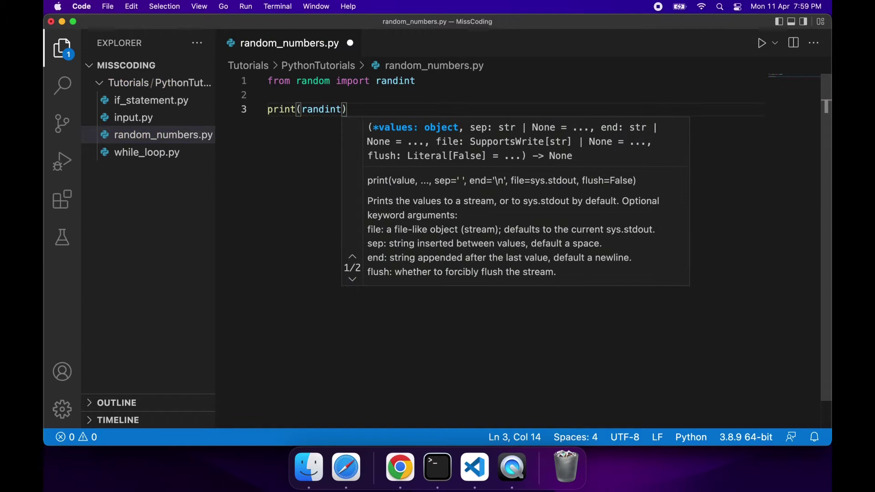
type("(")
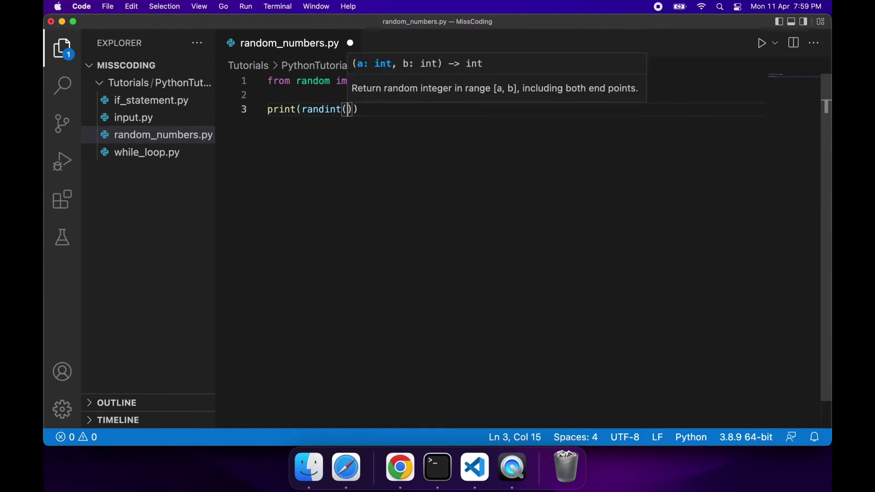
type("1,")
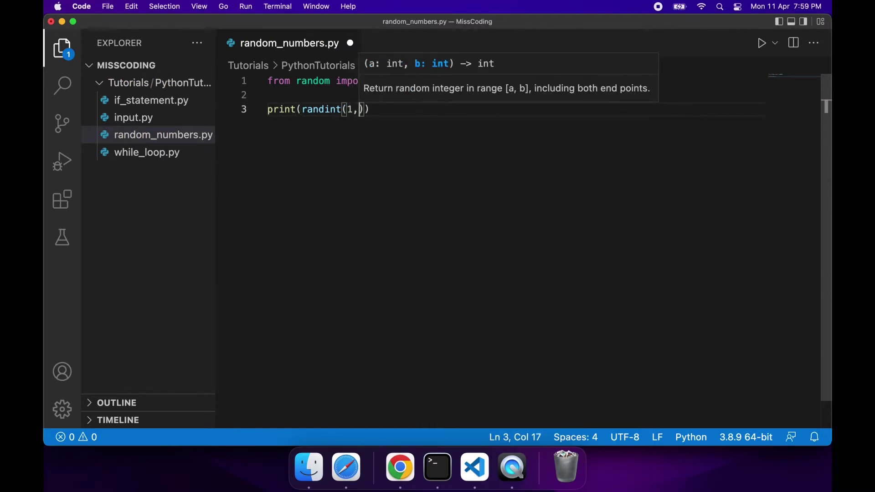
type(" 10))")
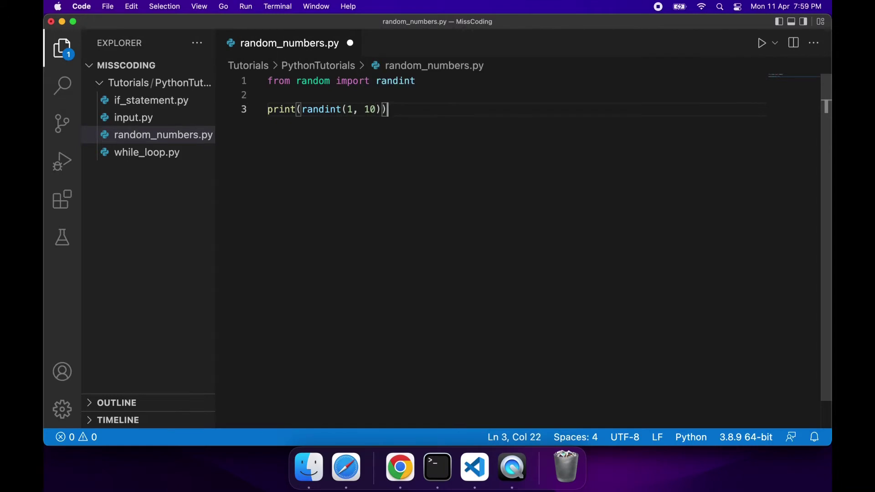
- Duplicate the print(randint(1, 10)) line into three copies and start a new line
key("shift+alt+Down")
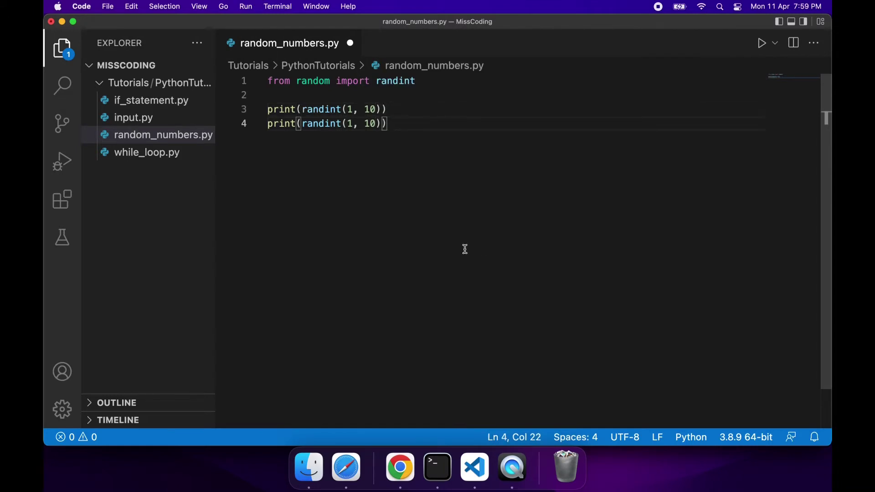
key("shift+alt+Down")
key("Return")
key("Return")
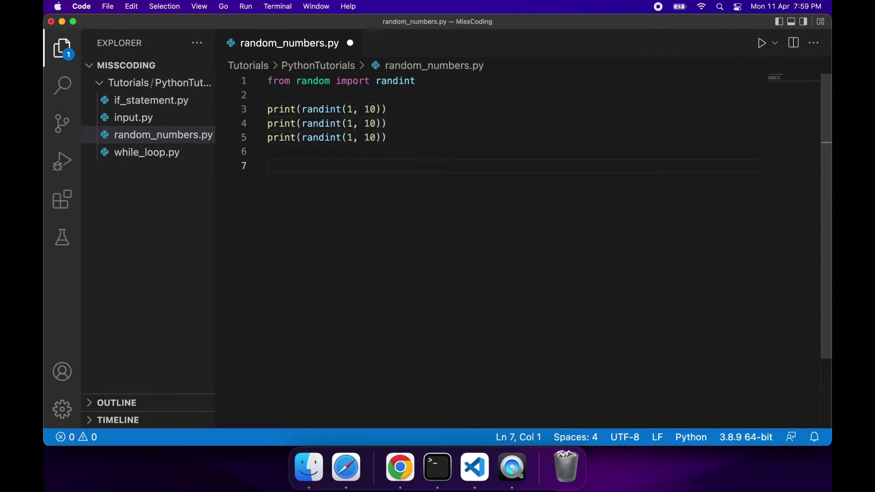
type("from se")
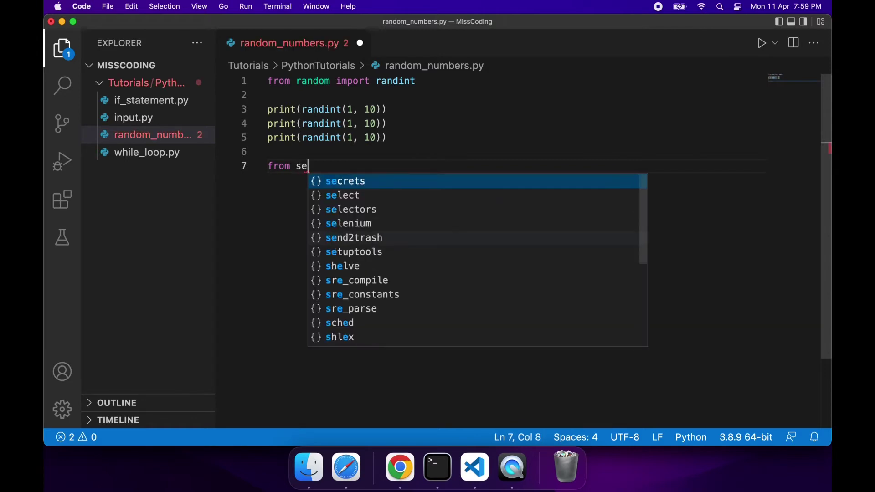
- Add the import line 'from secrets import randbelow' followed by a blank line
key("Tab")
type("impor")
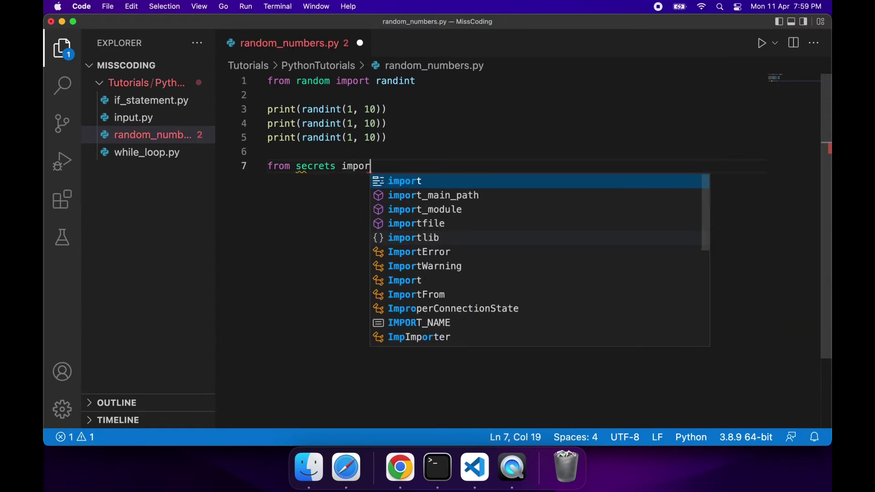
type("t ")
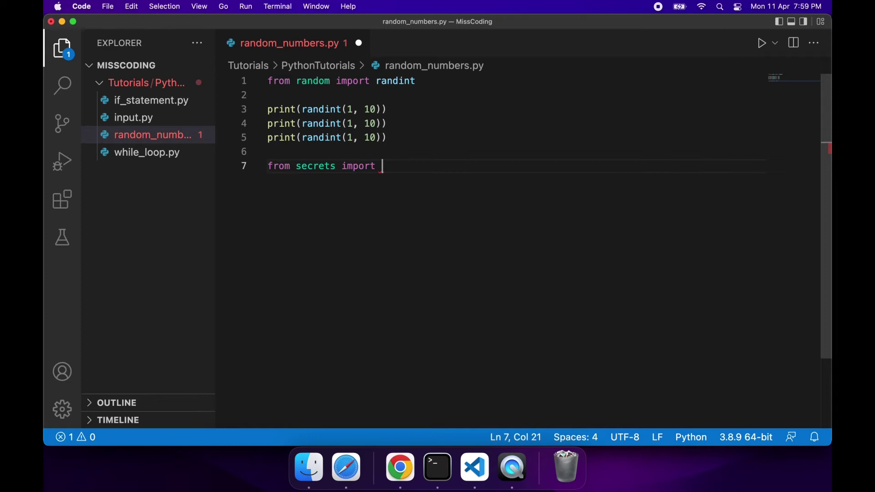
type("ra")
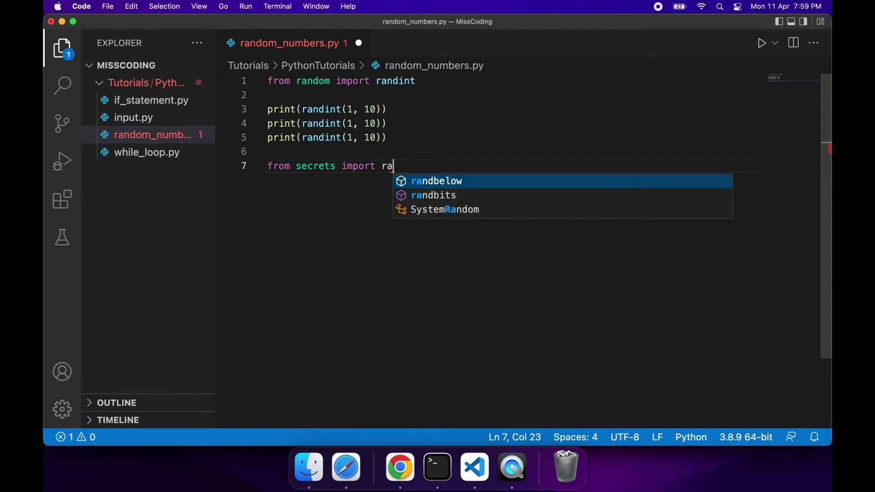
key("Tab")
key("Return")
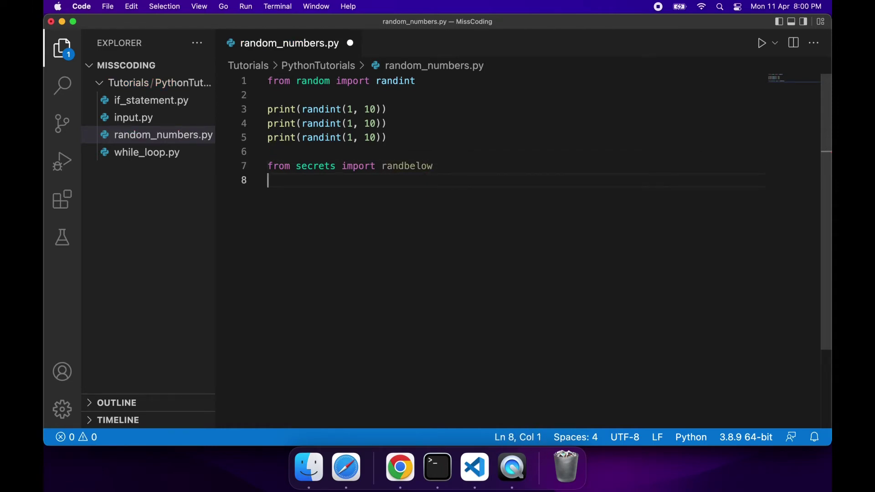
- Write print(randbelow(10) + 1) and duplicate it into three lines
key("Return")
type("pr")
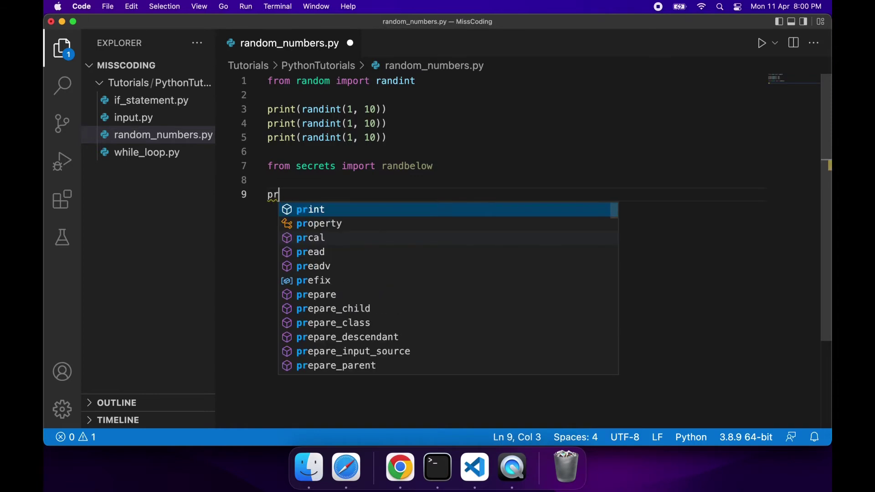
key("Tab")
type("(")
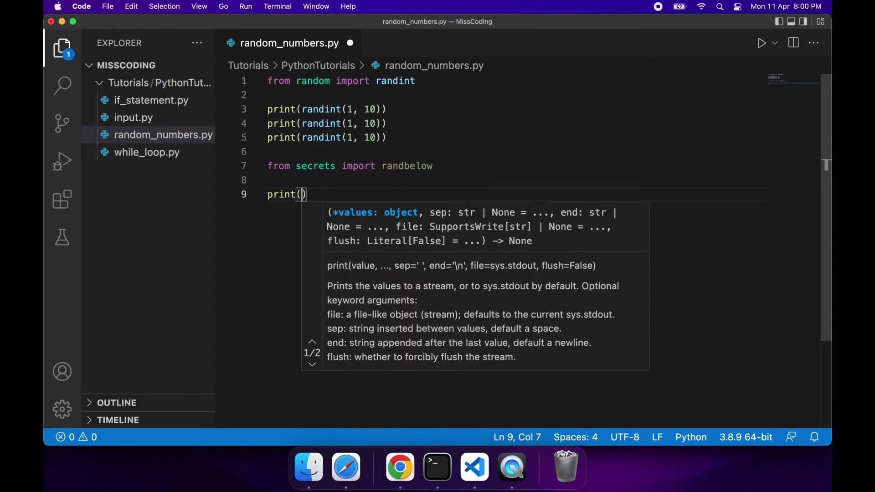
type("ran")
key("Tab")
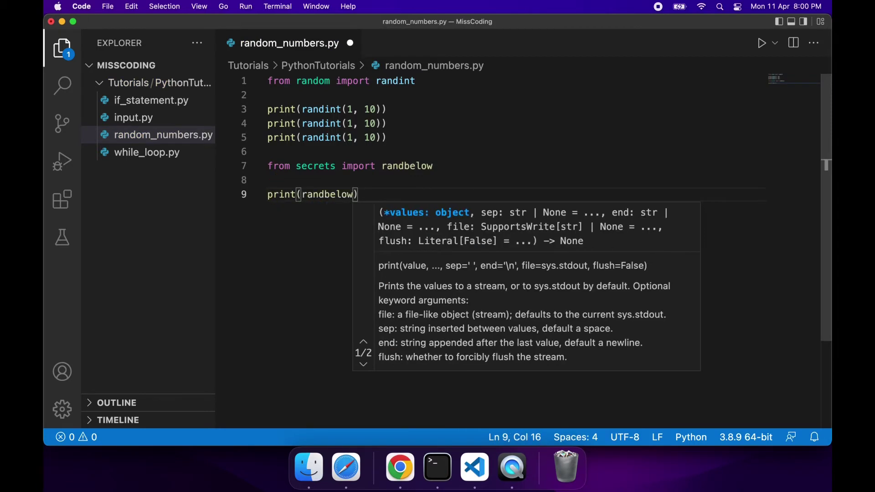
type("(10) ")
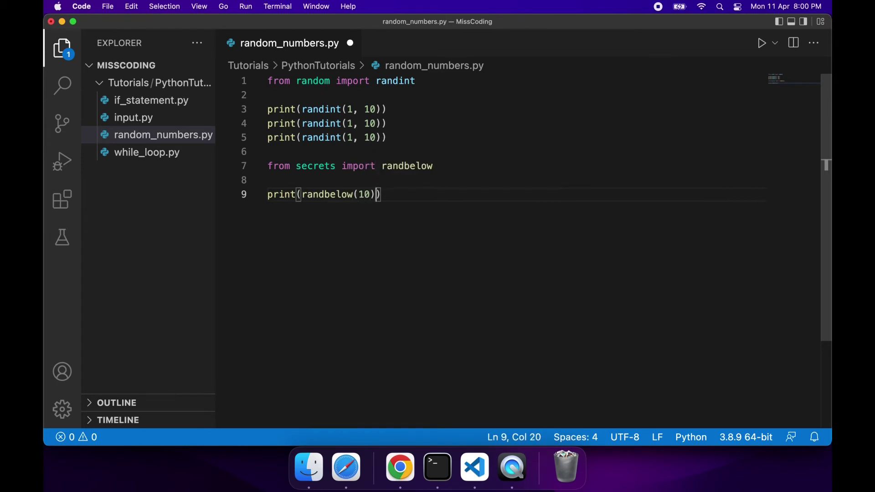
type("+ 1)")
key("shift+alt+Down")
key("shift+alt+Down")
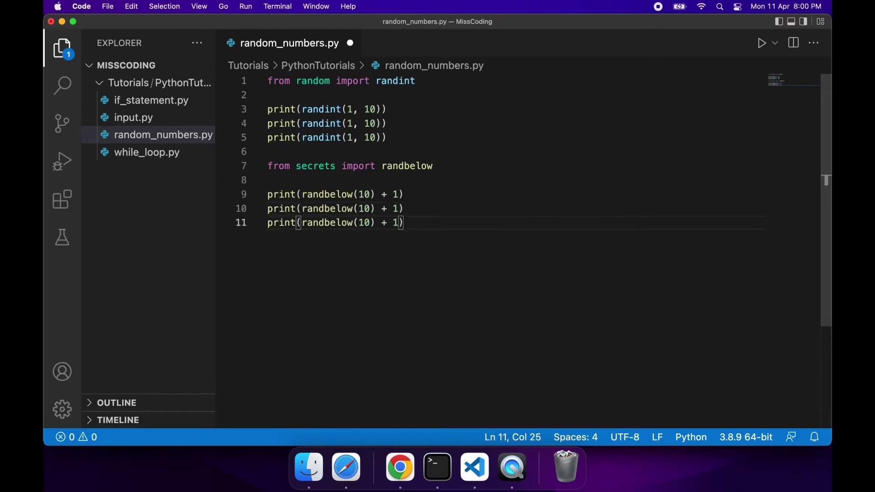
left_click(445, 214)
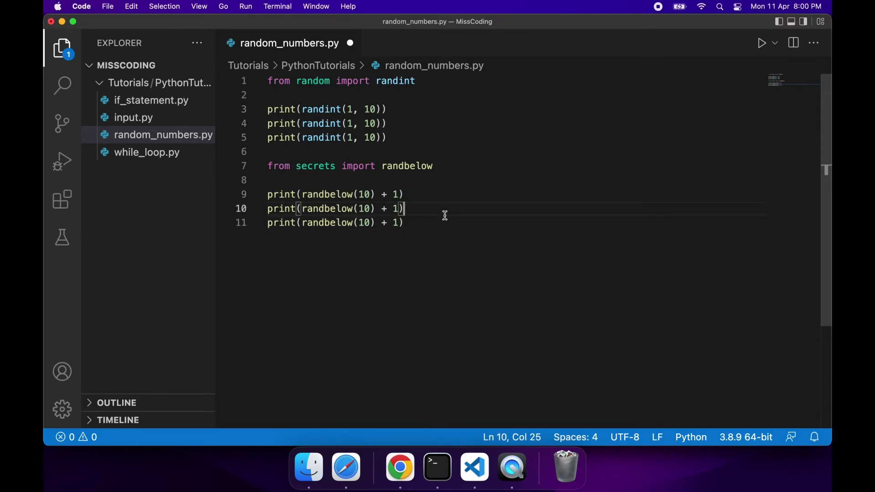
- Save random_numbers.py and run it, printing 8, 3, 2, 7, 1, 1 in the terminal
key("cmd+s")
left_click(761, 44)
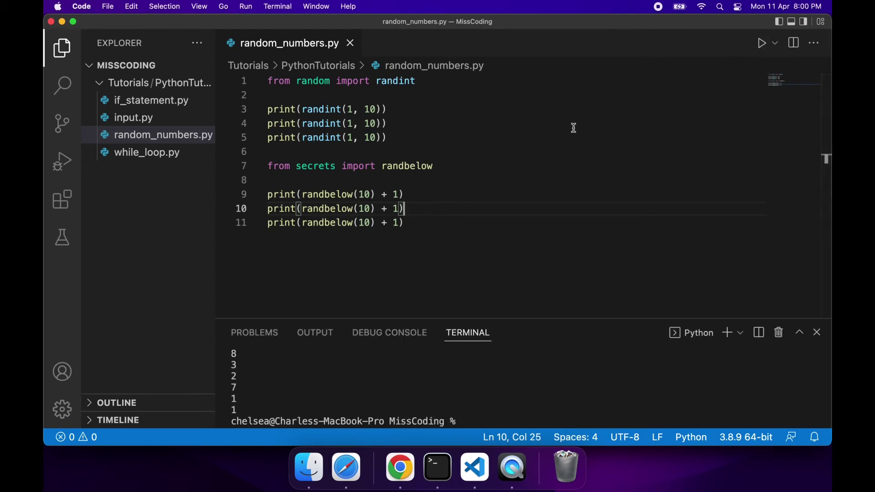